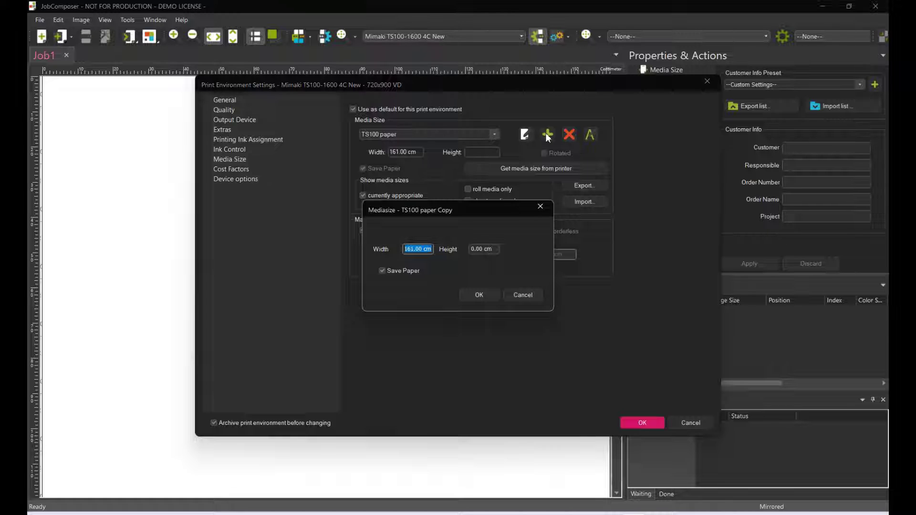
Create a 40 x 50 cm media size named "Heat Press 1 Size" and apply the print environment settings.
type("40")
key("Tab")
type("50")
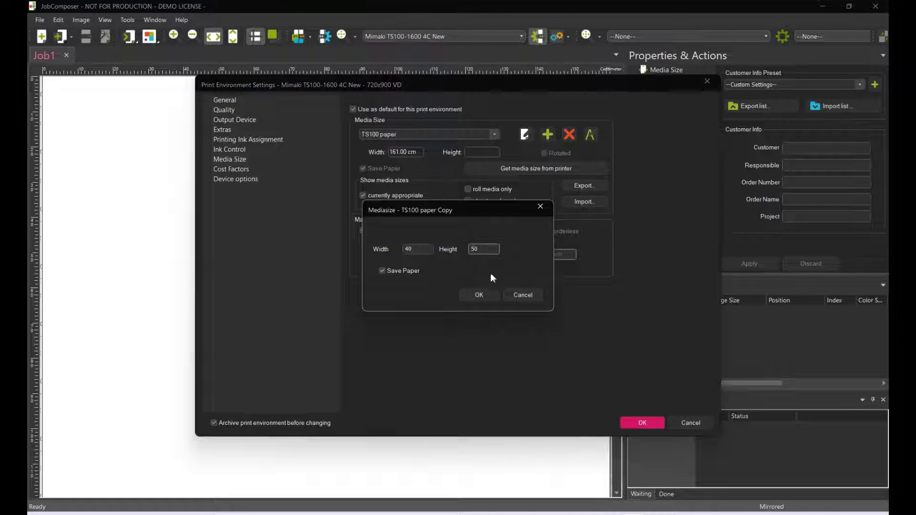
left_click(481, 295)
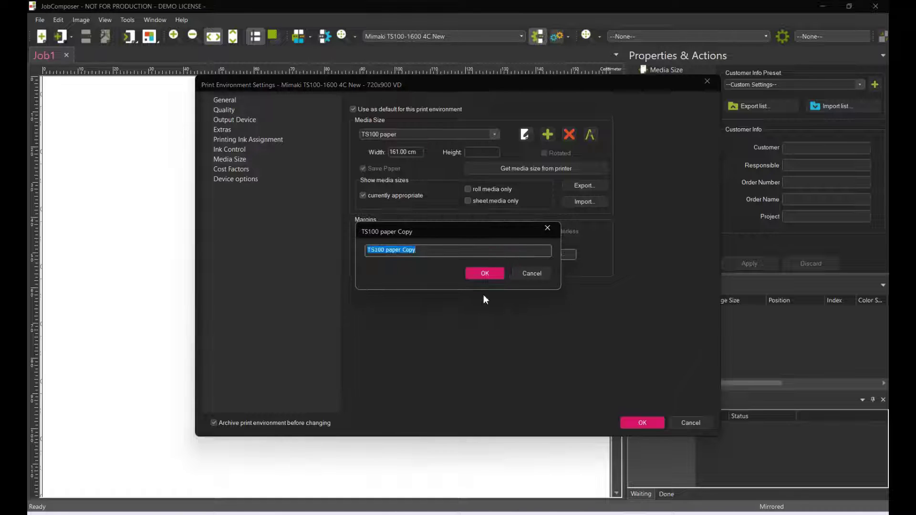
type("Heat Press 1")
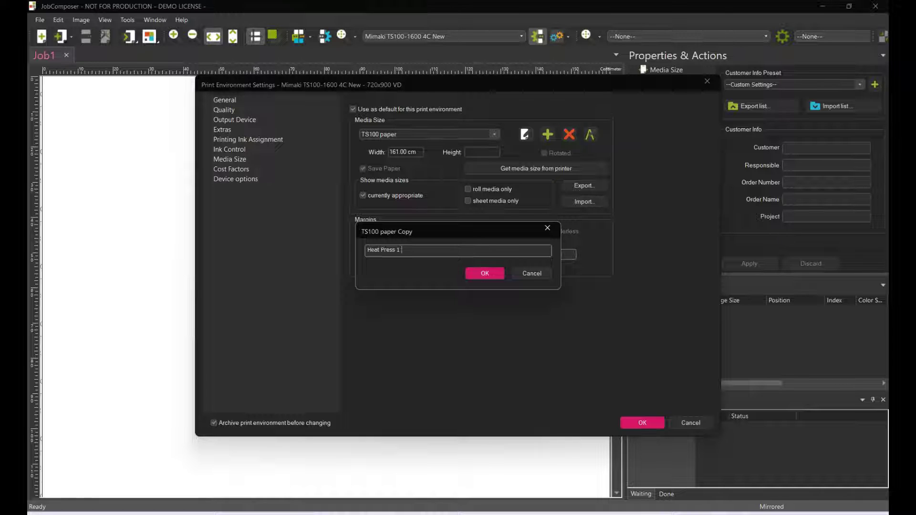
type(" Size")
left_click(485, 272)
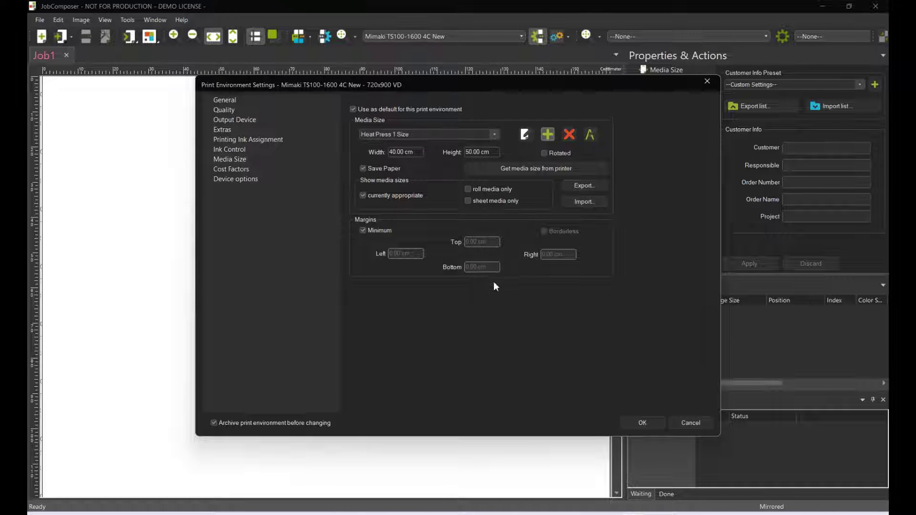
left_click(638, 422)
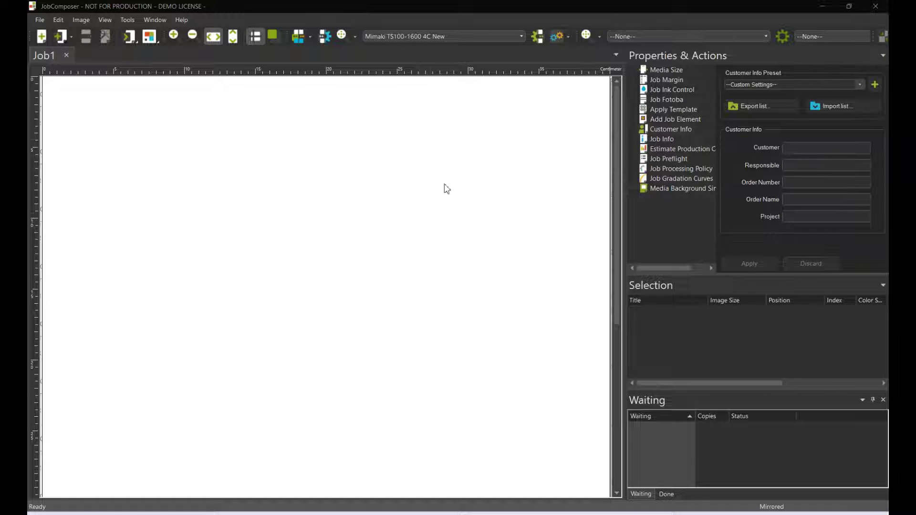
Start a density linearization, show all chart geometries and choose X-Rite i1Pro 3 Plus (wide ruler).
left_click(550, 35)
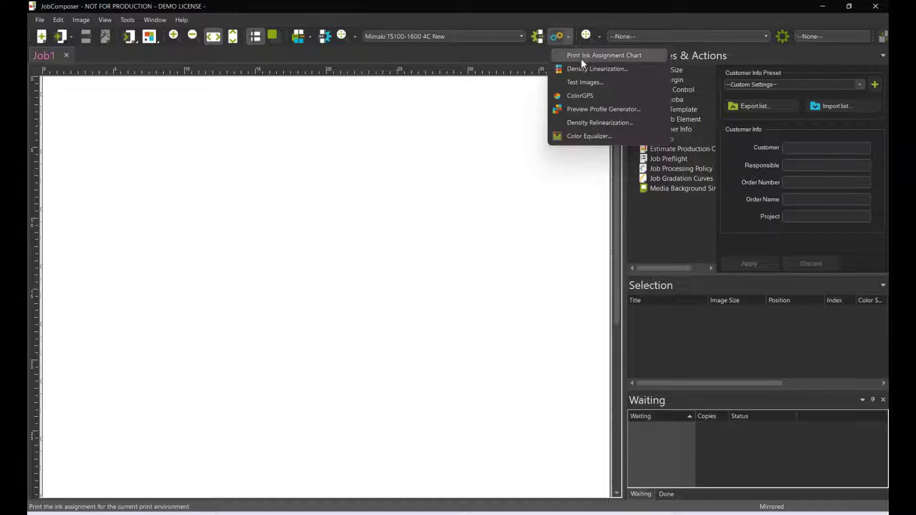
left_click(585, 70)
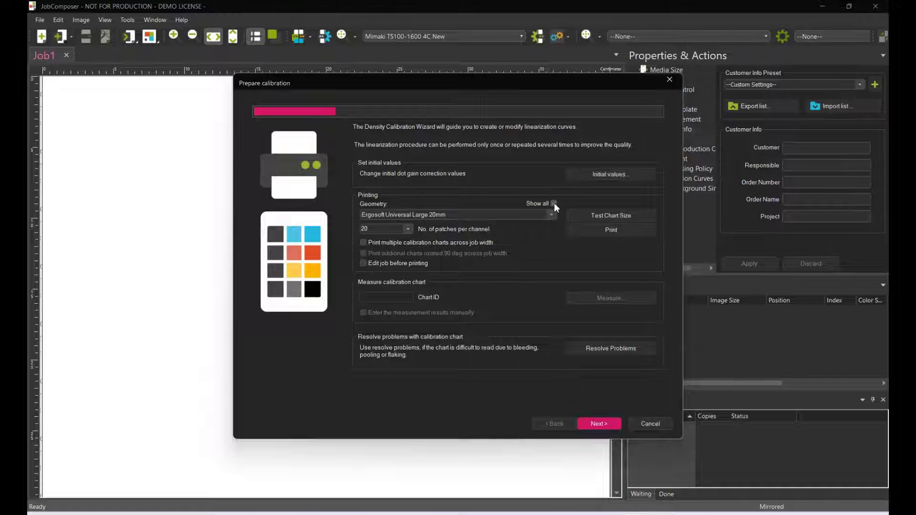
left_click(552, 215)
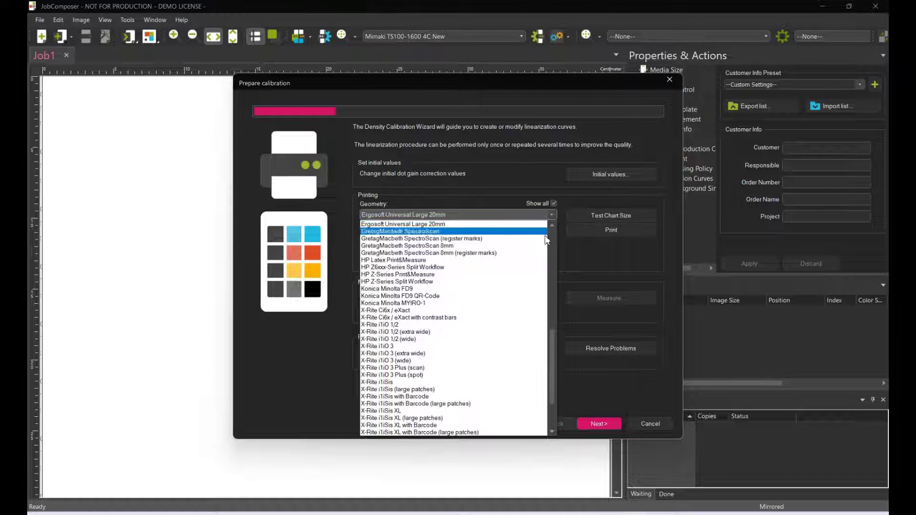
left_click_drag(553, 339, 562, 380)
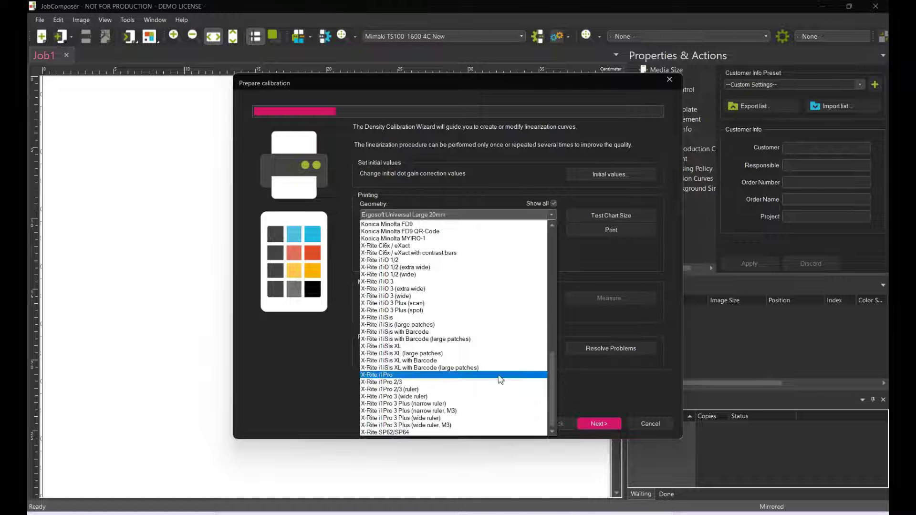
left_click(436, 418)
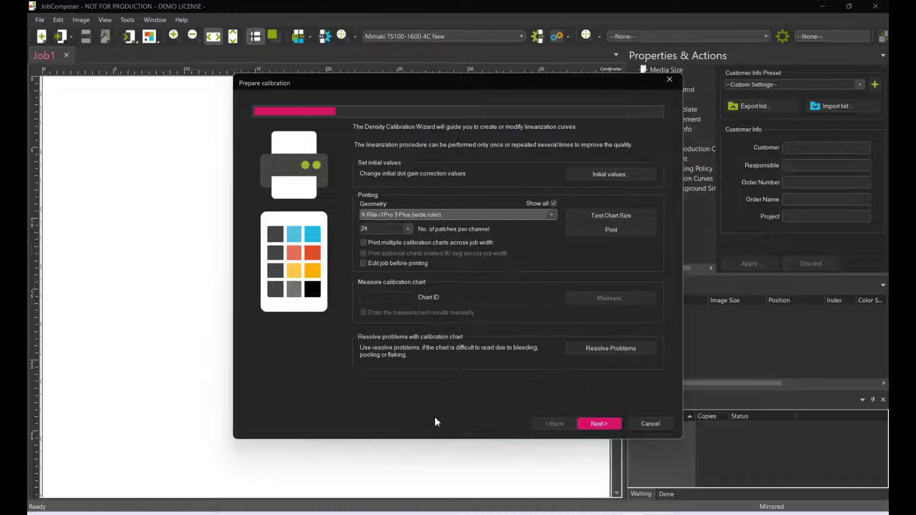
Set 12 patches per channel and print the calibration chart.
left_click(408, 228)
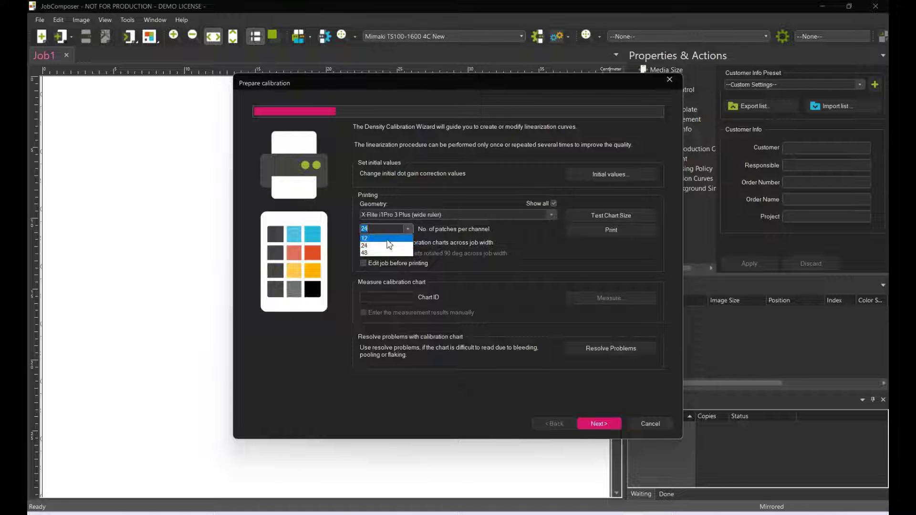
left_click(505, 242)
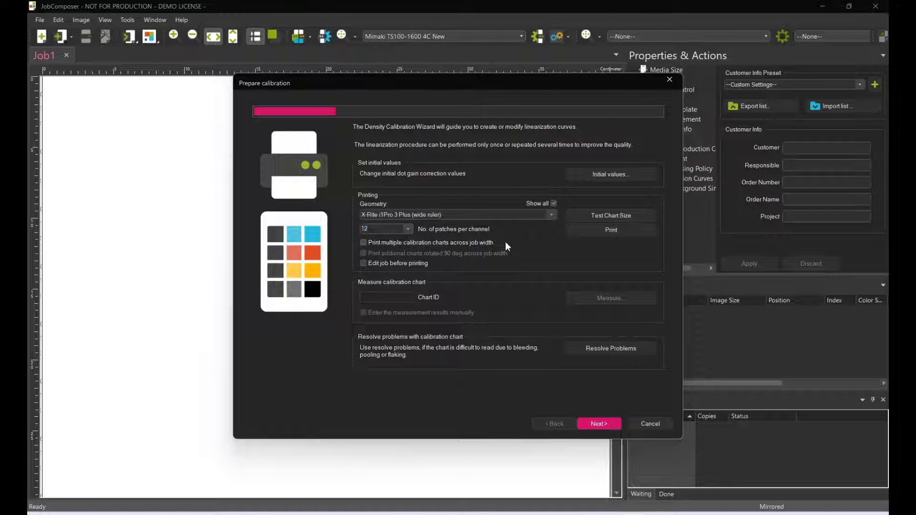
left_click(594, 231)
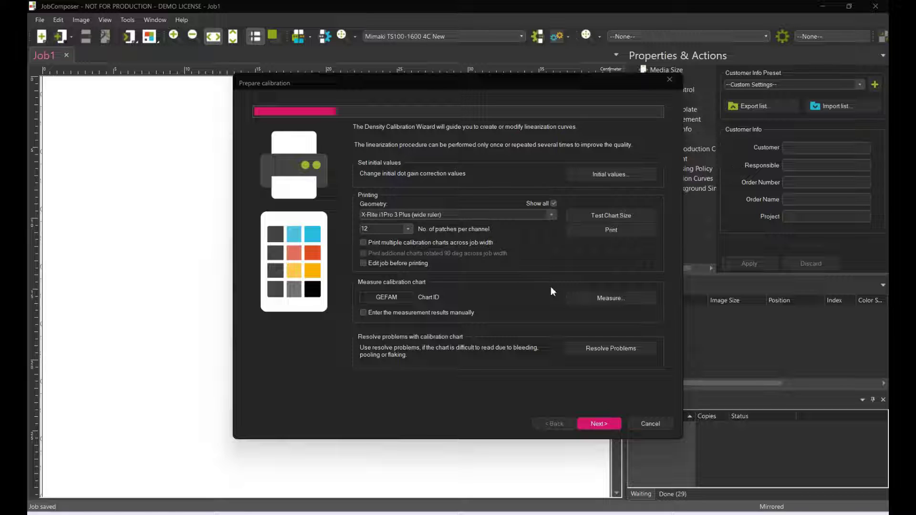
Open the calibration chart's measurements, set the spectrophotometer type to X-Rite i1Pro 3 and detect the connected device.
left_click(577, 298)
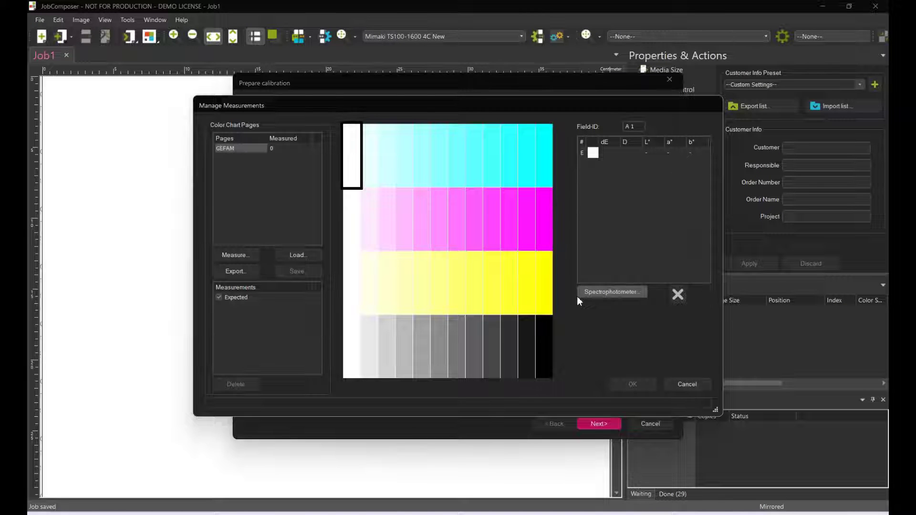
left_click(614, 294)
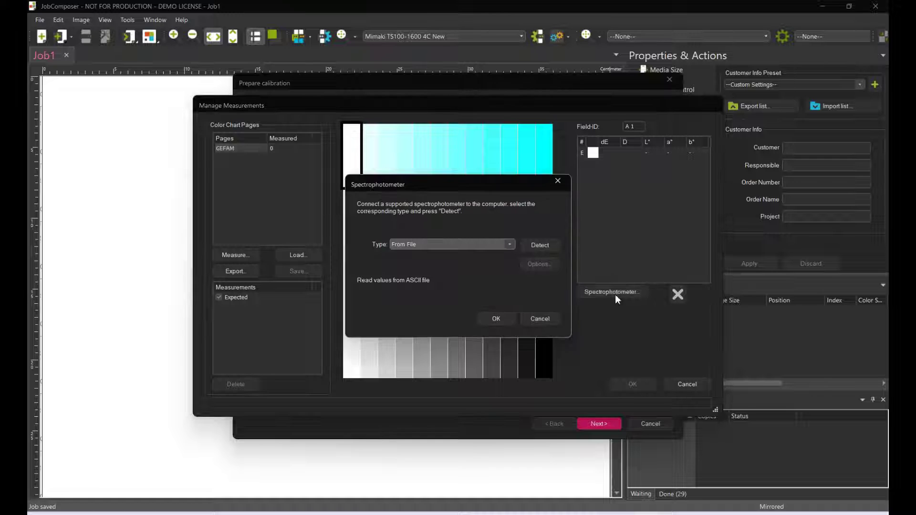
left_click(509, 244)
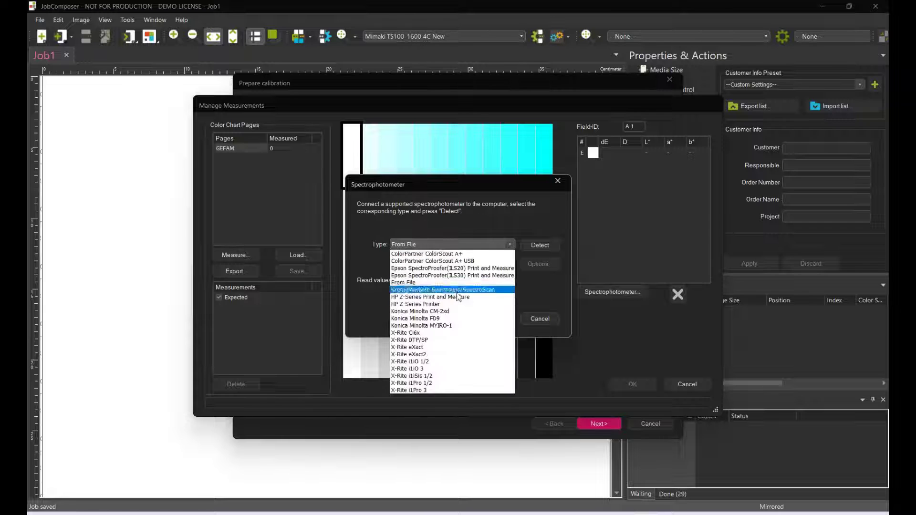
left_click(425, 392)
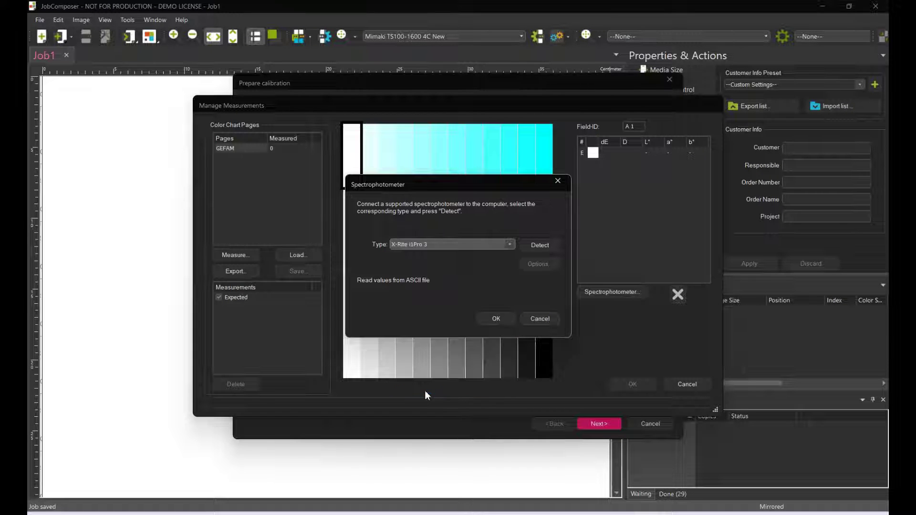
left_click(528, 248)
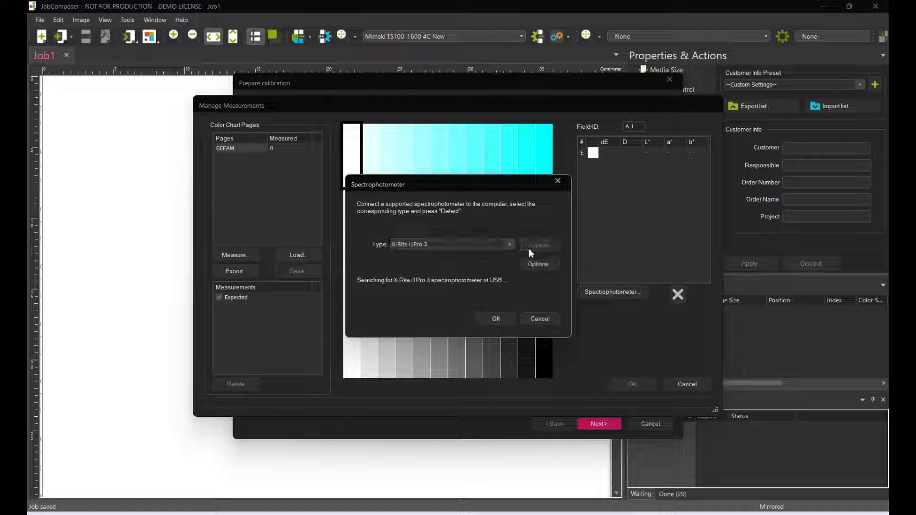
left_click(496, 319)
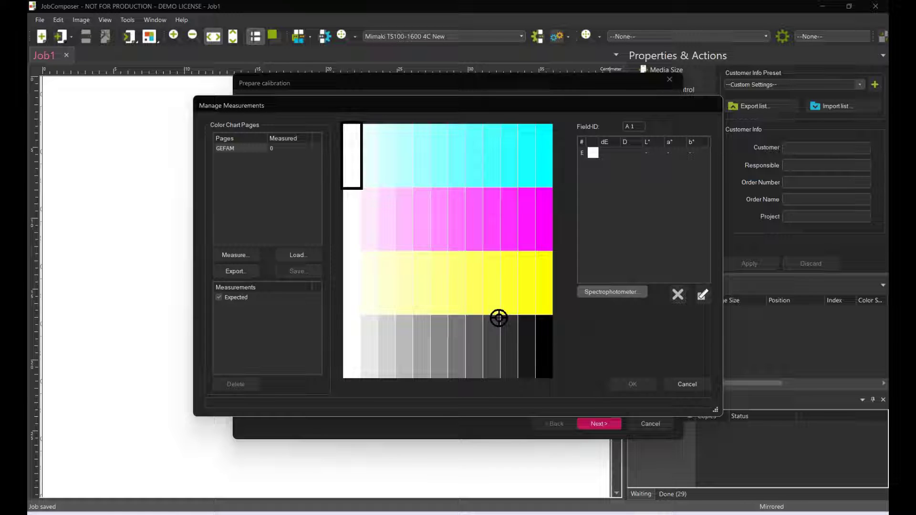
Start measuring the calibration chart and calibrate the spectrophotometer on its calibration support.
left_click(243, 254)
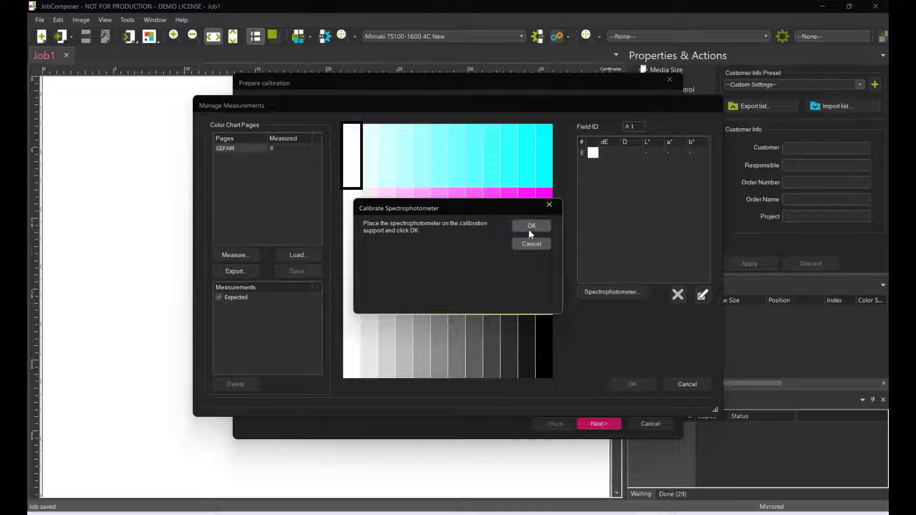
left_click(531, 226)
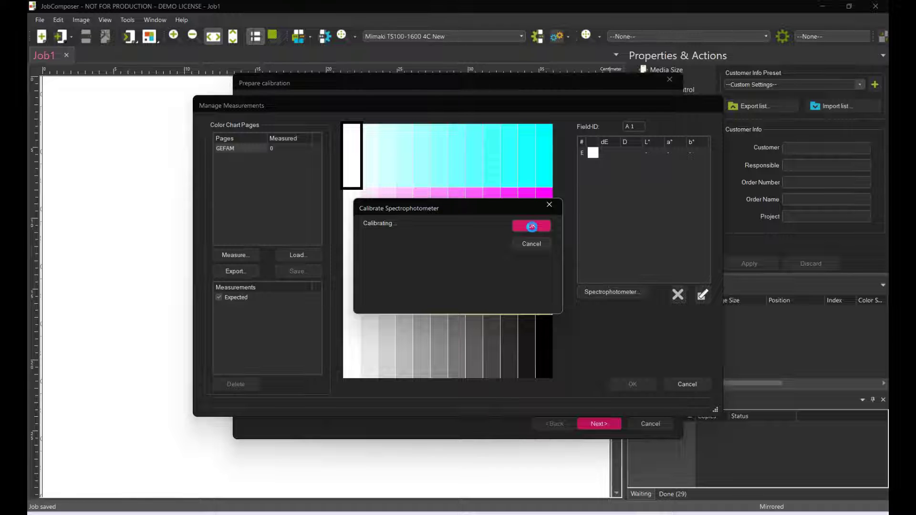
left_click(532, 226)
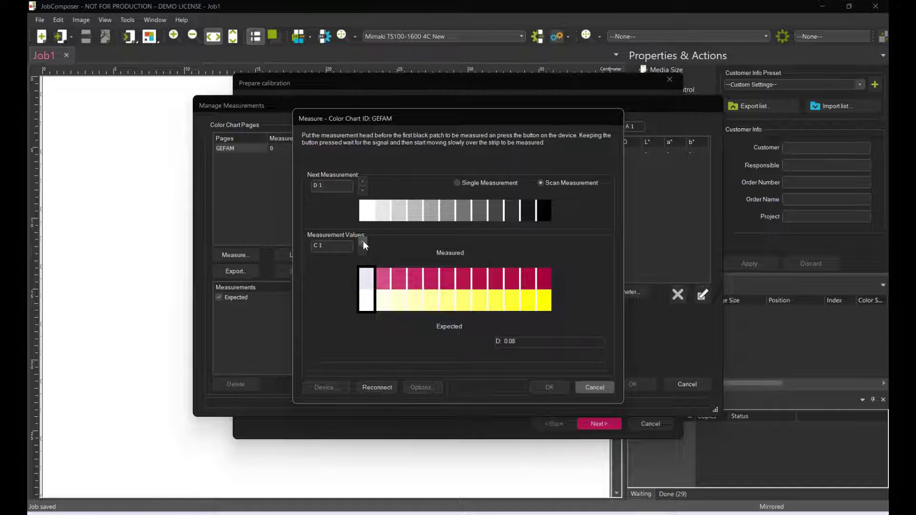
Remeasure the strip starting at C 1, remove its previously measured values, and accept the completed chart measurements.
left_click(362, 181)
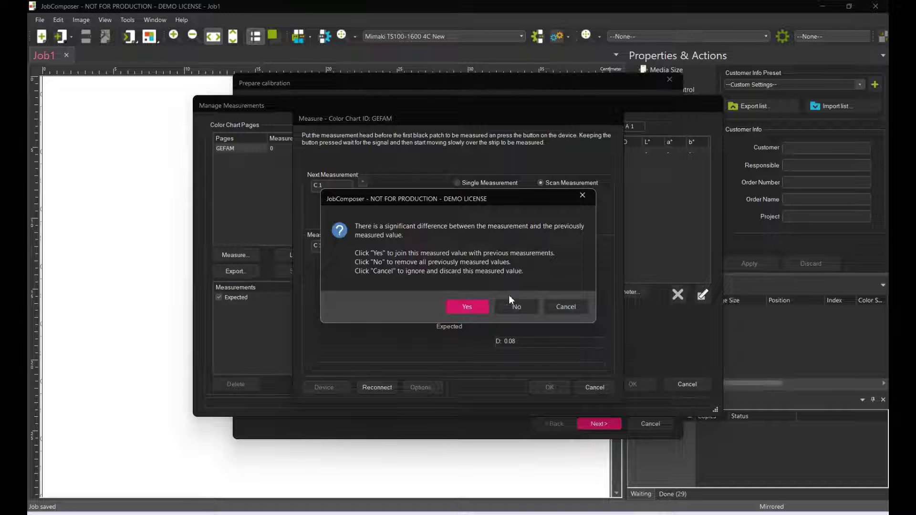
left_click(517, 305)
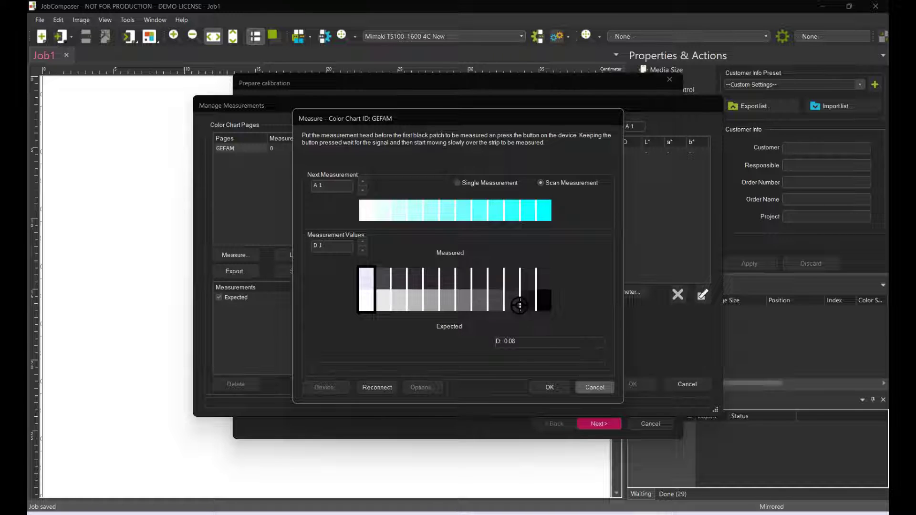
left_click(554, 384)
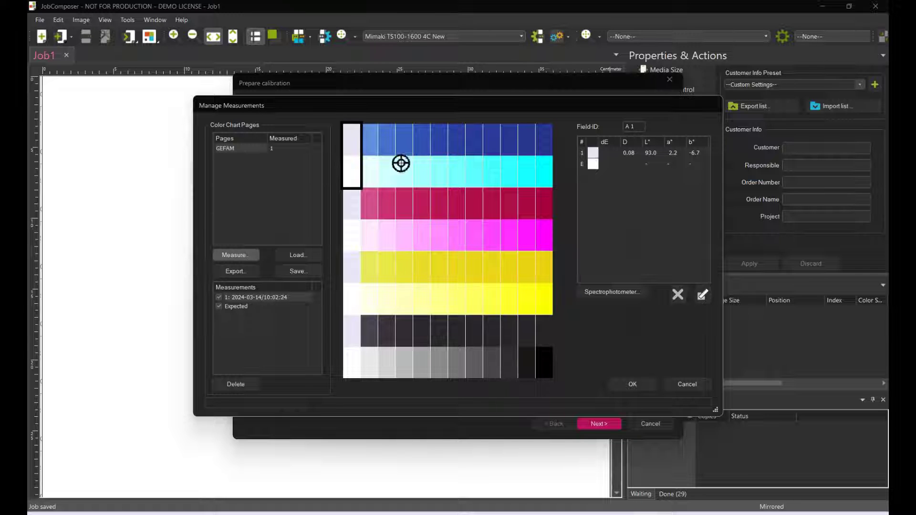
left_click(625, 382)
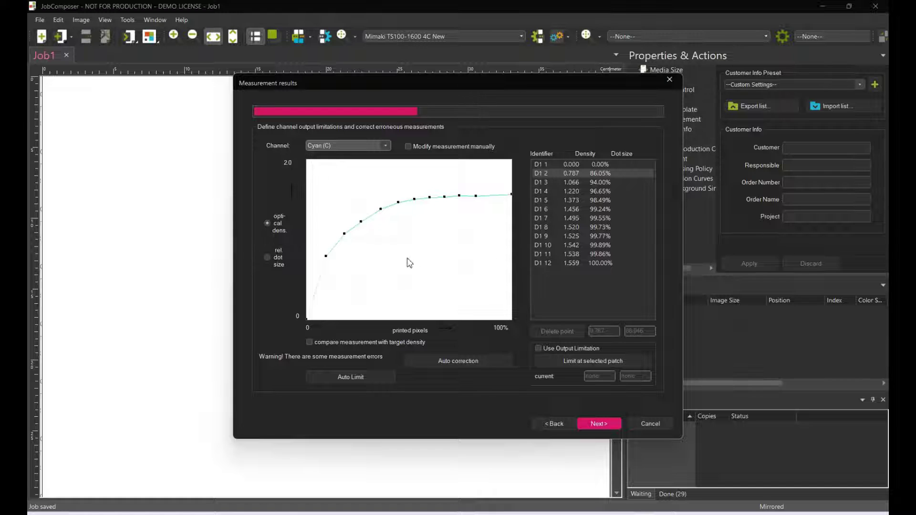
Auto-correct the measurement errors, keep the target dot gain at 20, and finish the linearization.
left_click(442, 362)
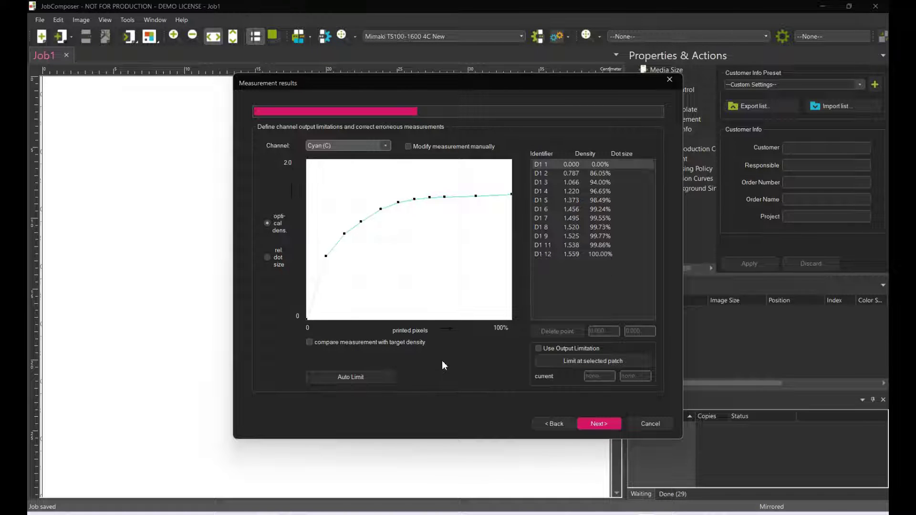
left_click(594, 424)
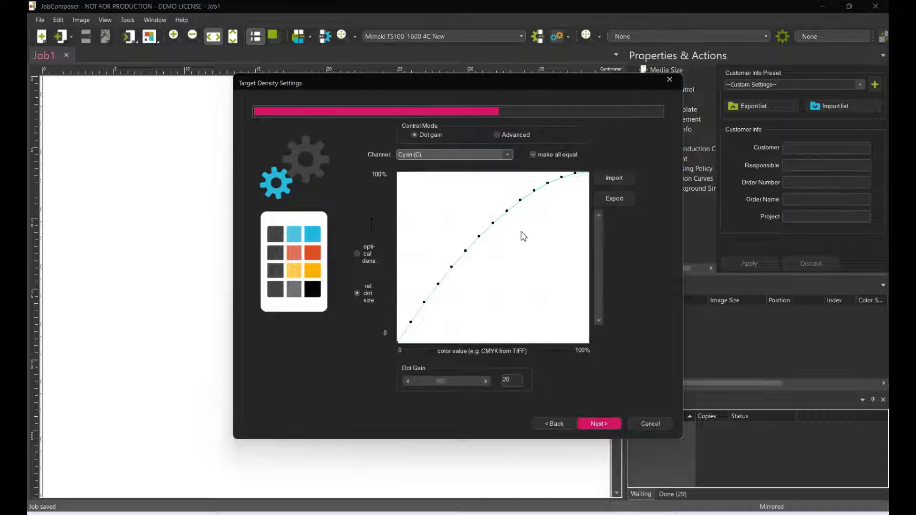
left_click(590, 422)
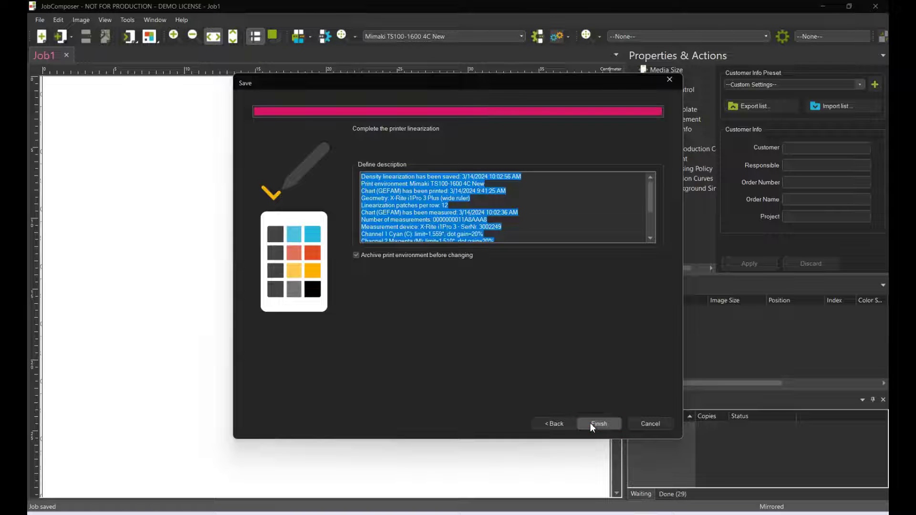
left_click(593, 423)
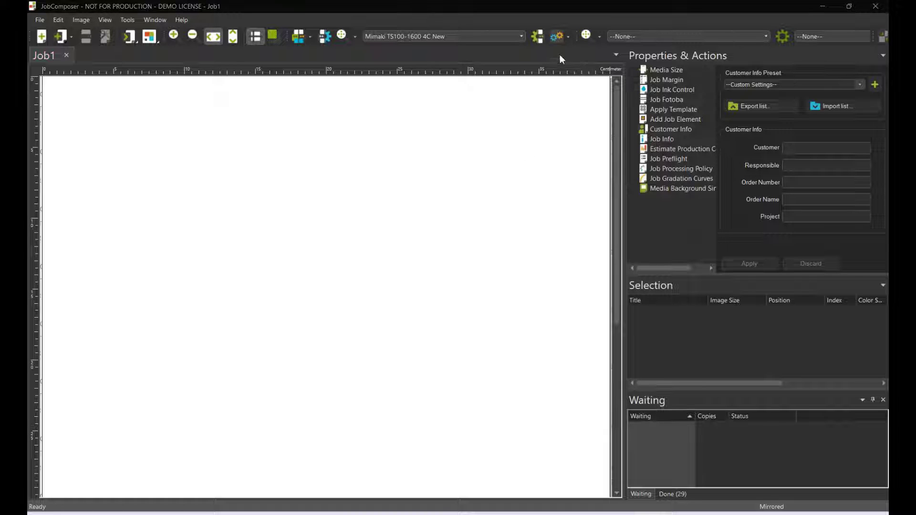
Open ColorGPS for the current print environment, keeping the total ink limit at 300 and black generation at GCR4 (Black in light tones).
left_click(562, 37)
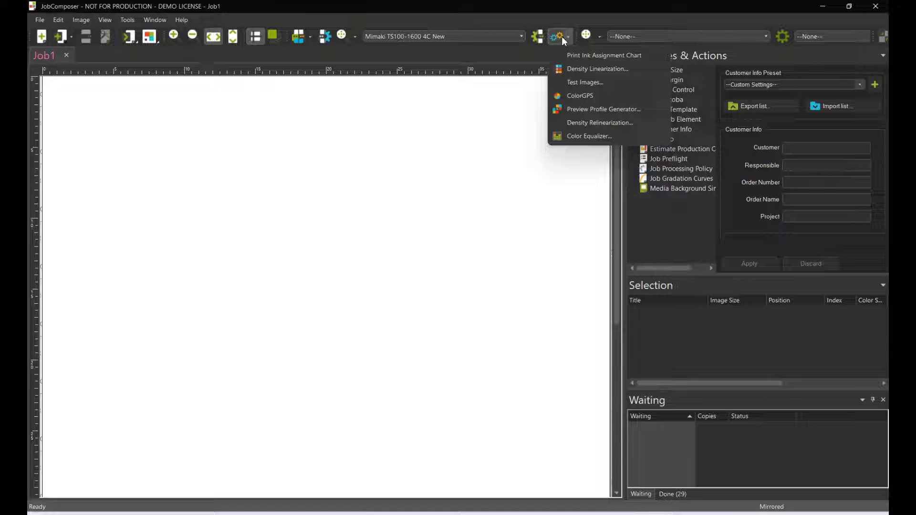
left_click(595, 96)
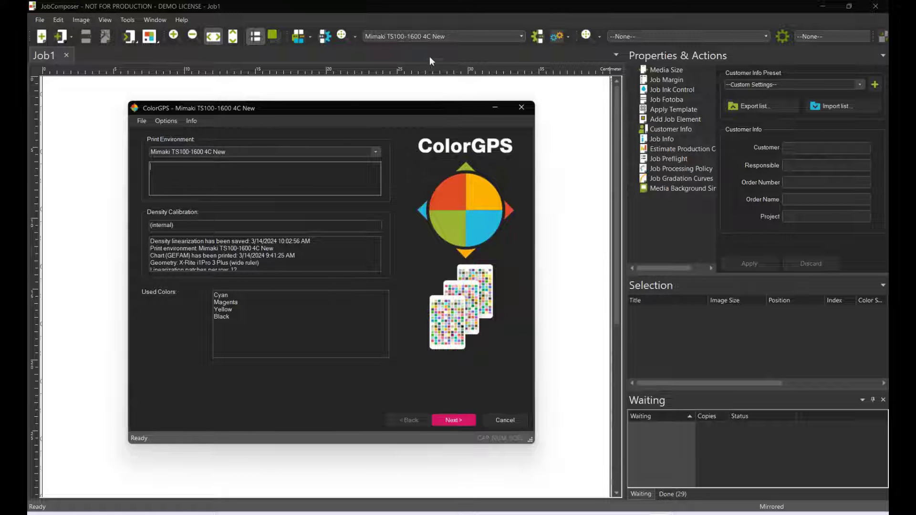
left_click(452, 420)
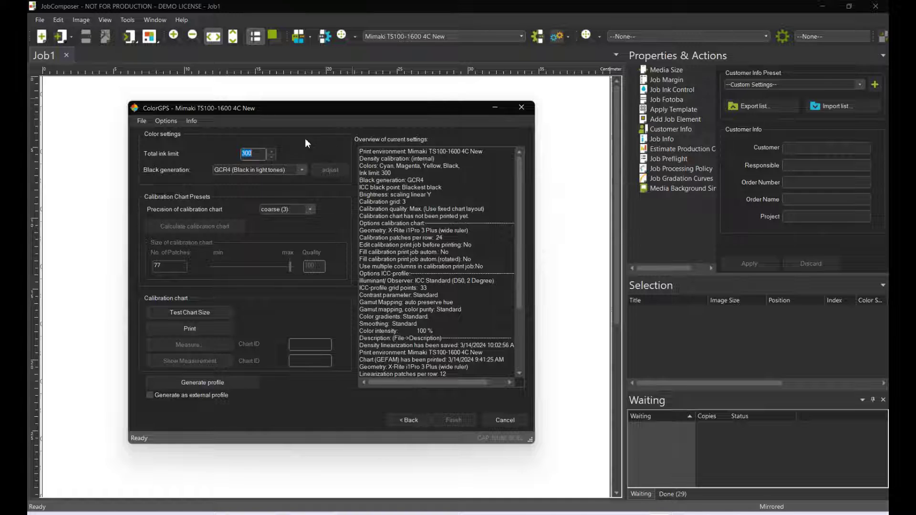
left_click(254, 154)
left_click(303, 170)
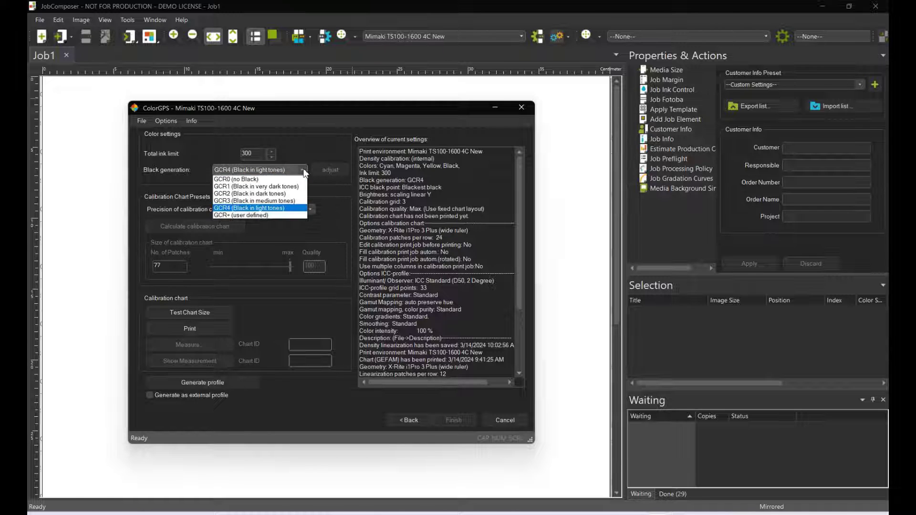
left_click(303, 169)
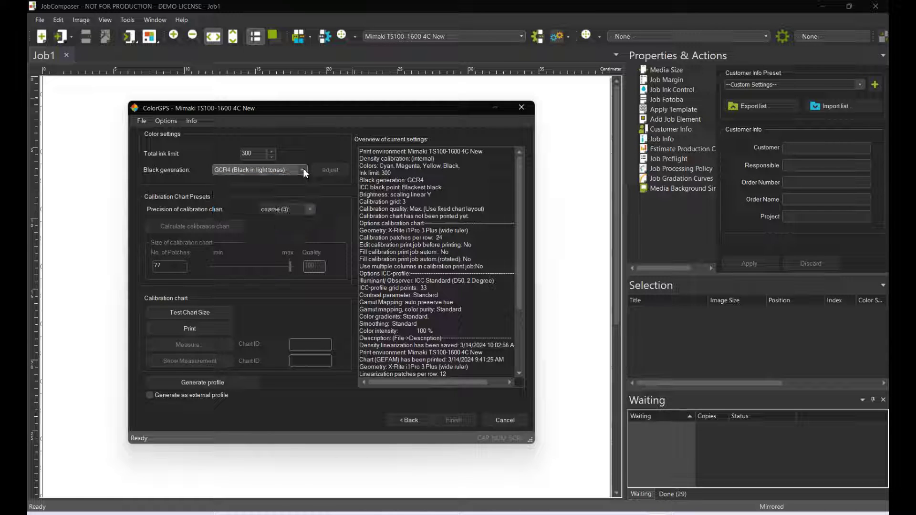
Try the fine (5) and finest+++++ (12) calibration chart precisions to compare their patch numbers.
left_click(310, 210)
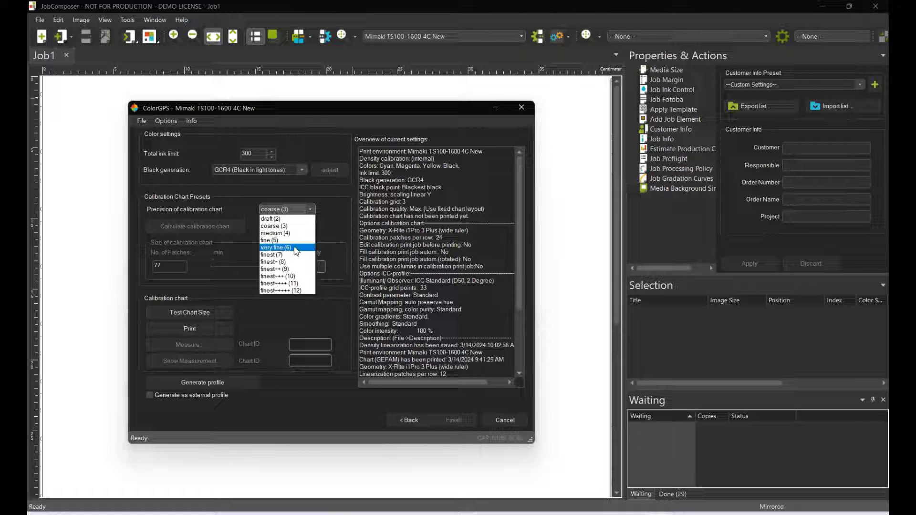
left_click(296, 240)
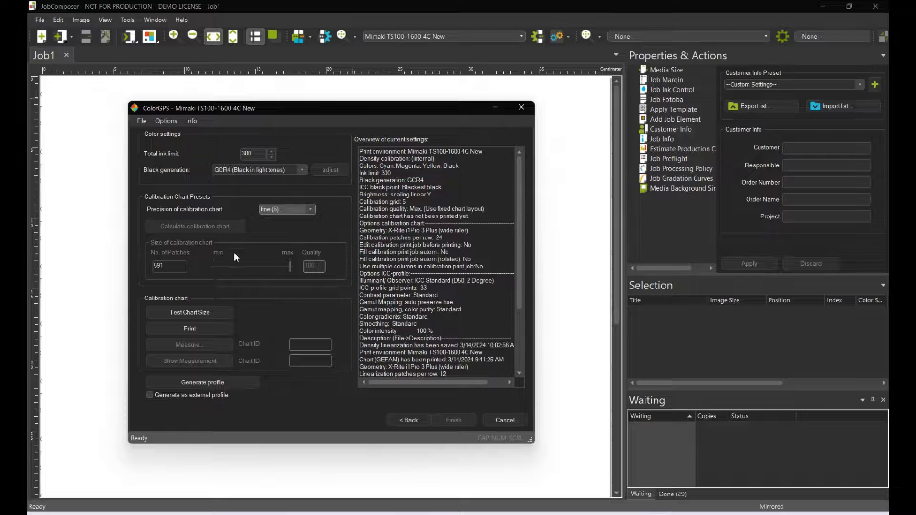
left_click(308, 210)
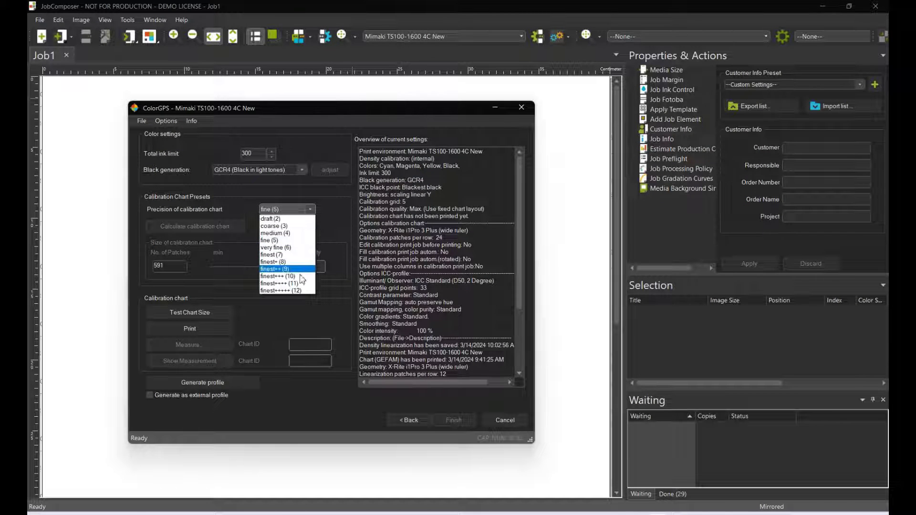
left_click(299, 290)
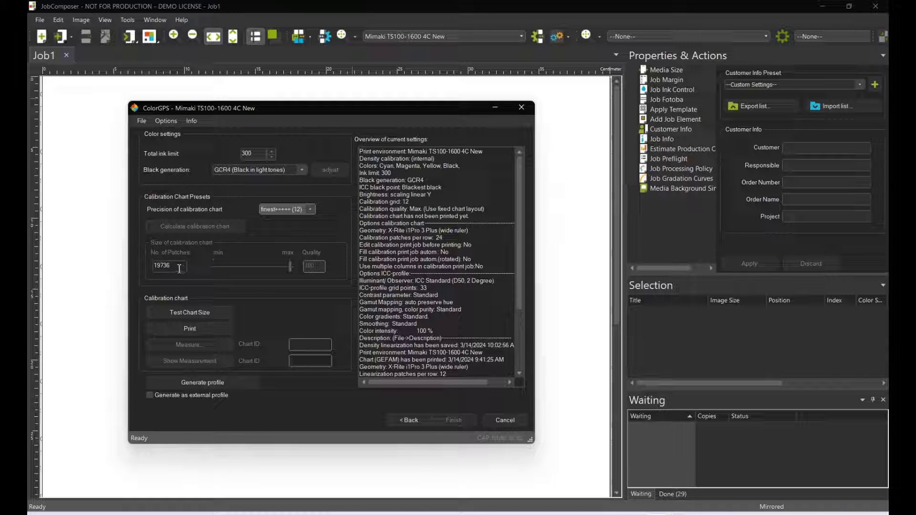
Set the calibration chart precision to medium (4) and check the calculated test chart size.
left_click(312, 210)
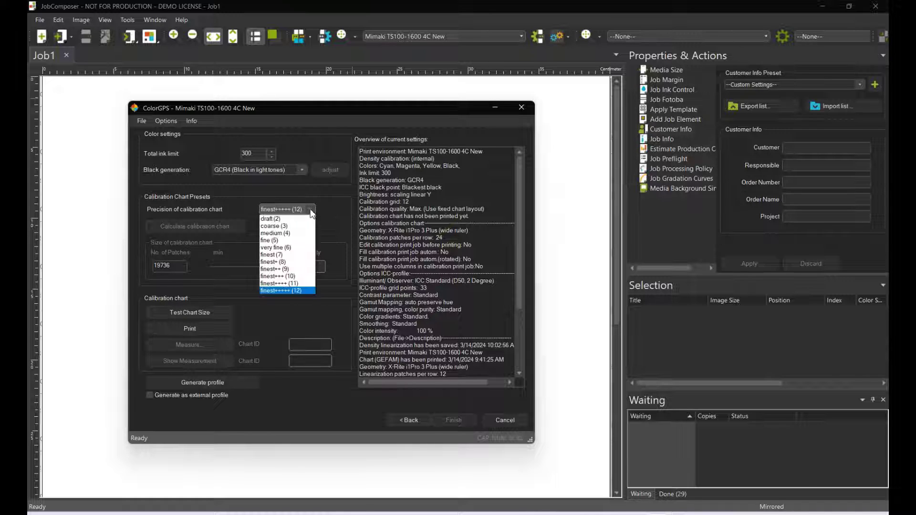
left_click(286, 232)
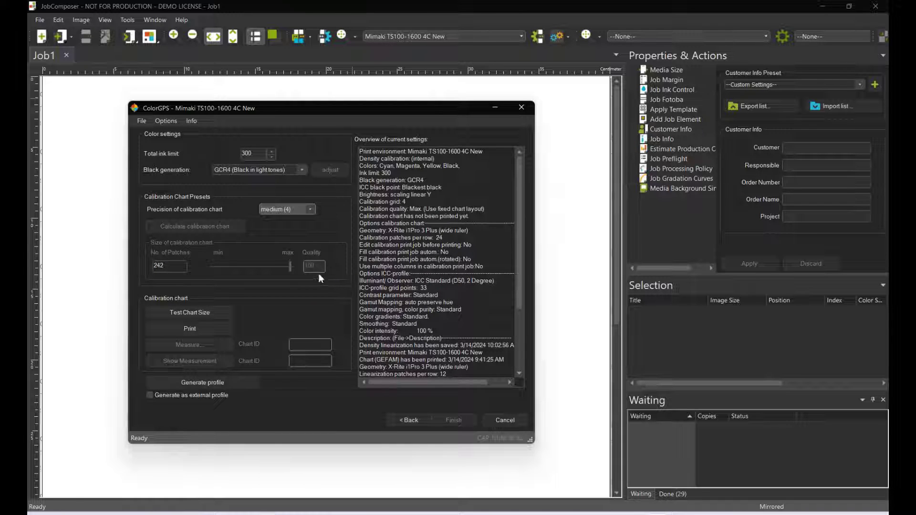
left_click(213, 314)
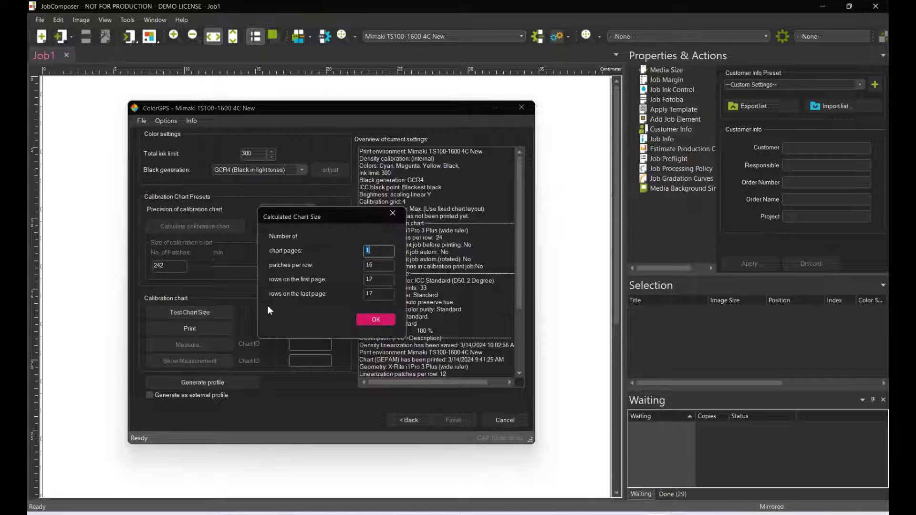
left_click(376, 319)
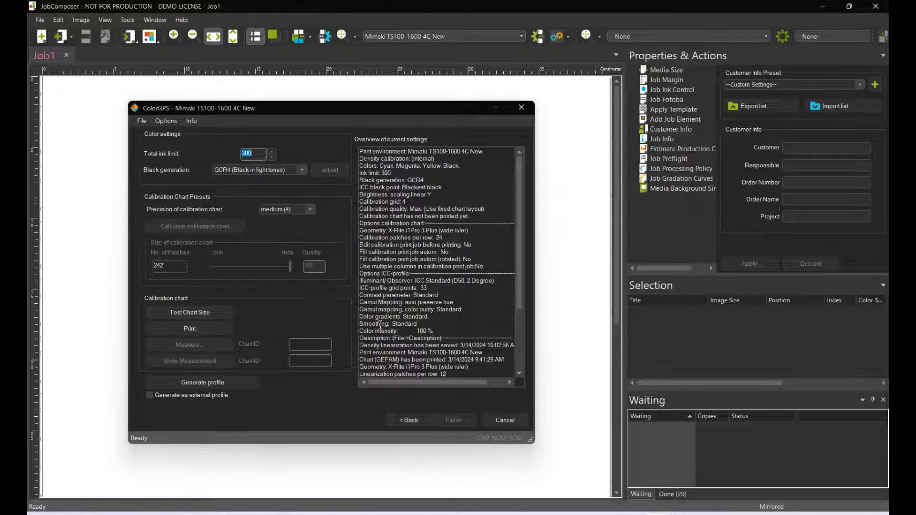
Print the medium-precision calibration chart for the color profile.
left_click(190, 329)
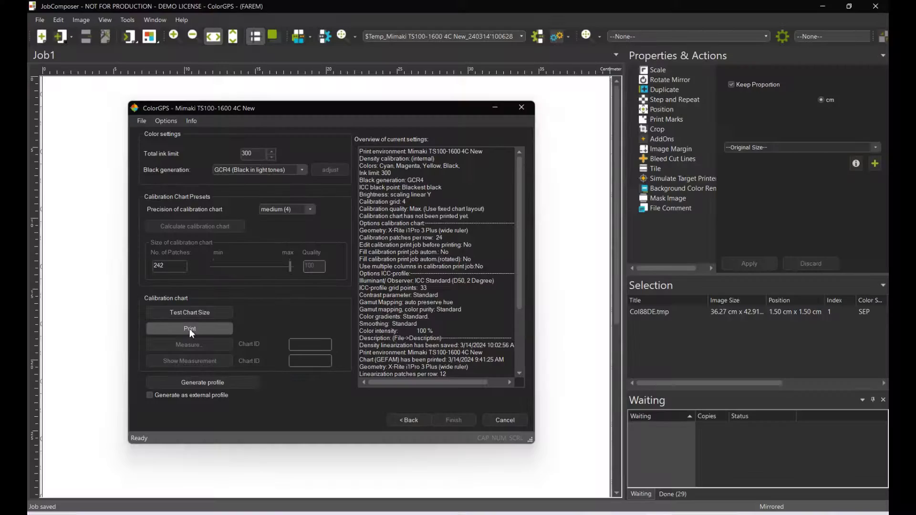
left_click(190, 328)
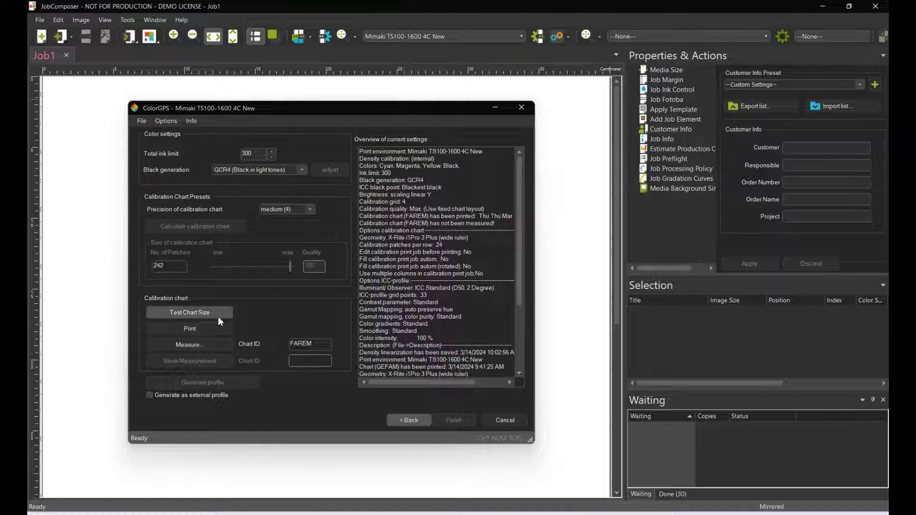
Open the measurement management for the printed calibration chart and detect the X-Rite i1Pro 3 spectrophotometer.
left_click(204, 343)
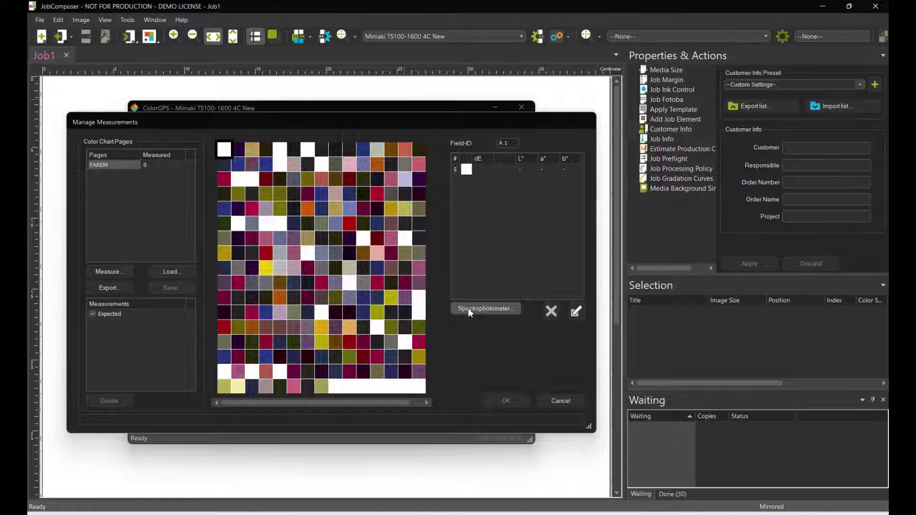
left_click(468, 308)
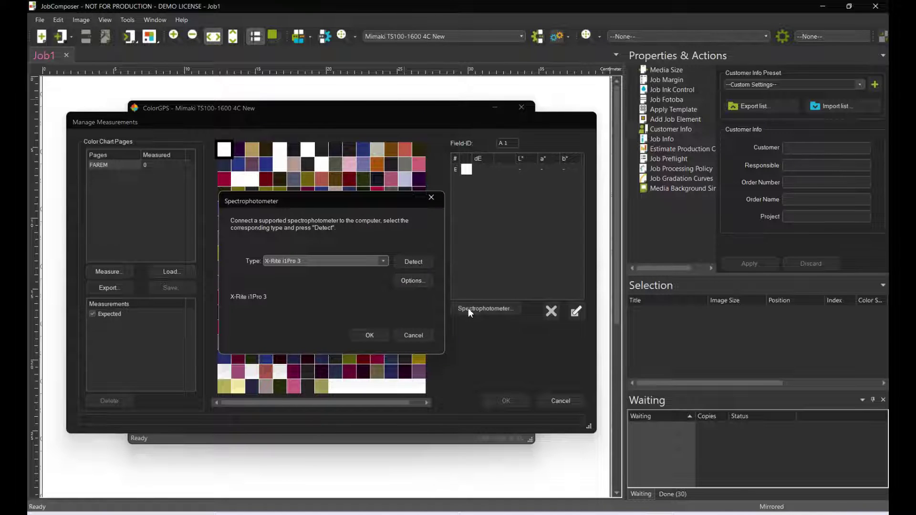
left_click(416, 264)
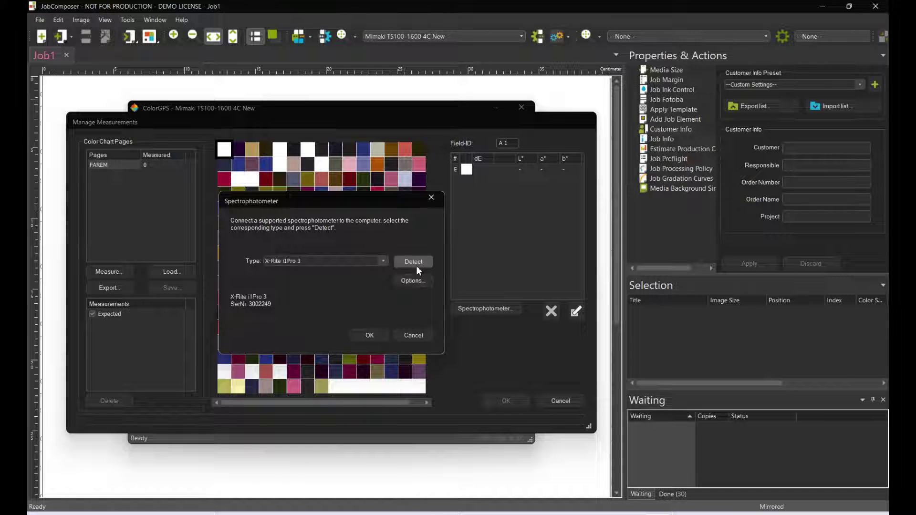
left_click(368, 335)
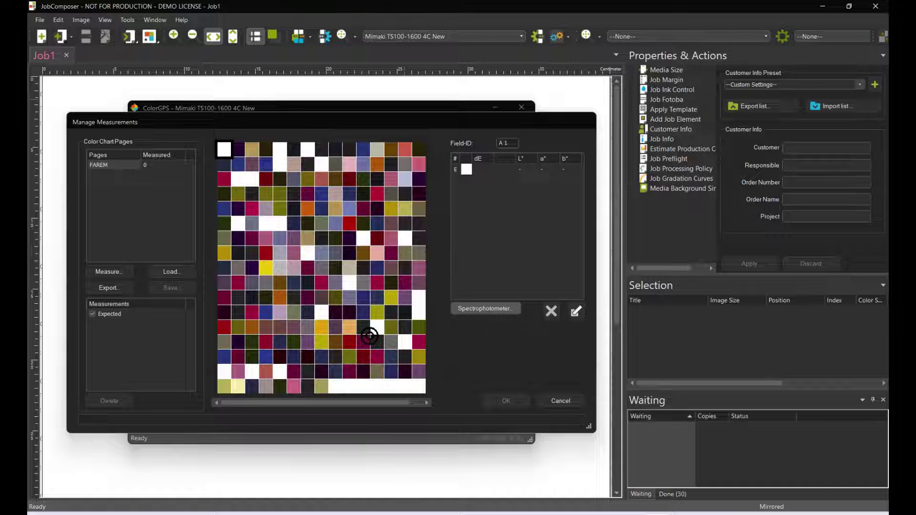
Calibrate the spectrophotometer on its calibration support, measure all strips of chart FAREM, and accept the measurements.
left_click(111, 270)
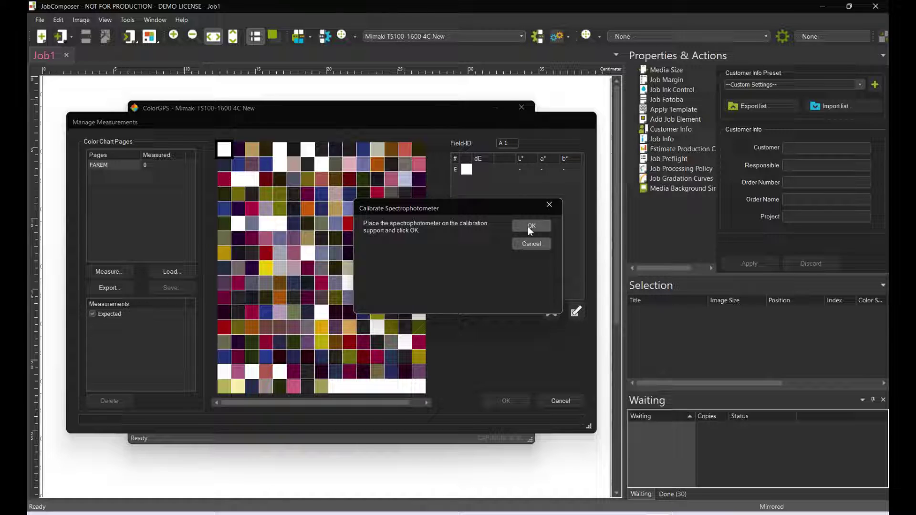
left_click(532, 227)
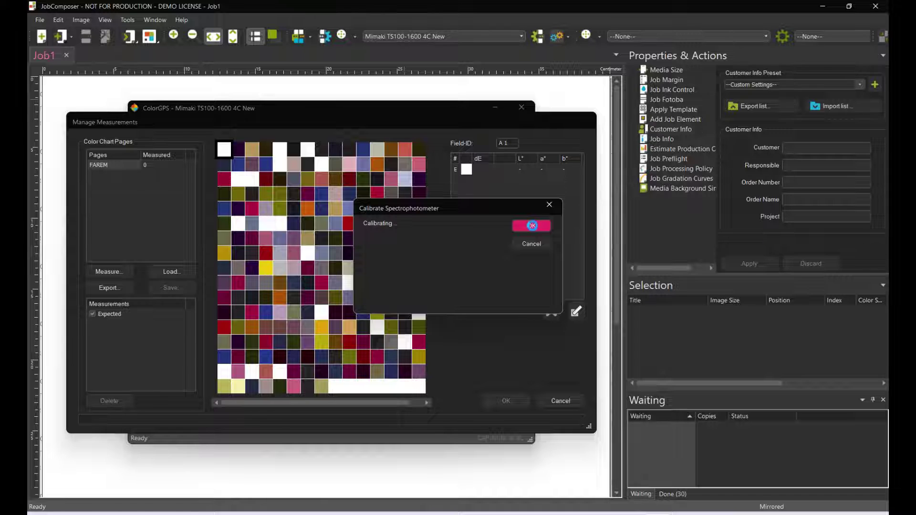
left_click(532, 225)
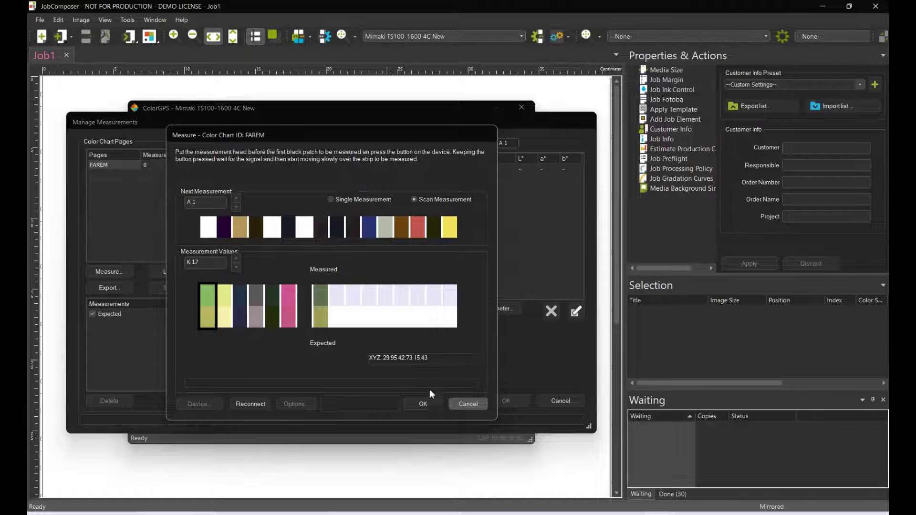
left_click(428, 403)
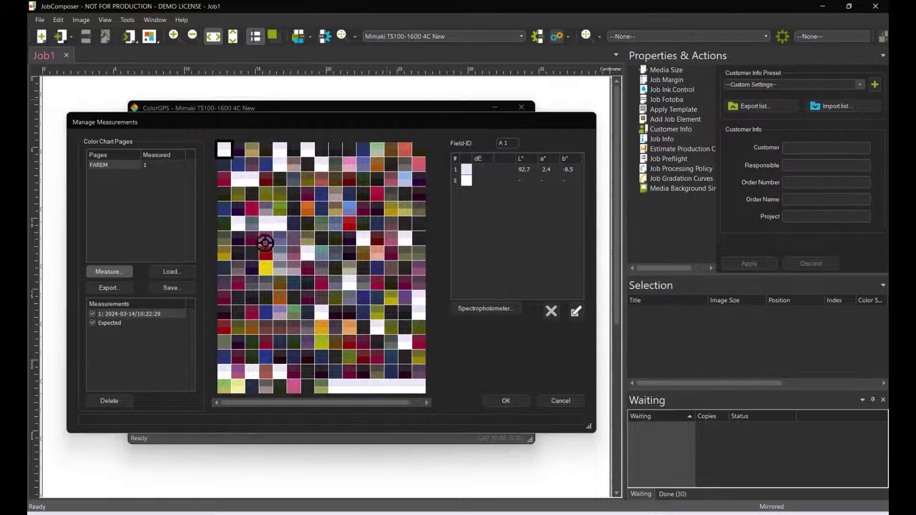
left_click(498, 397)
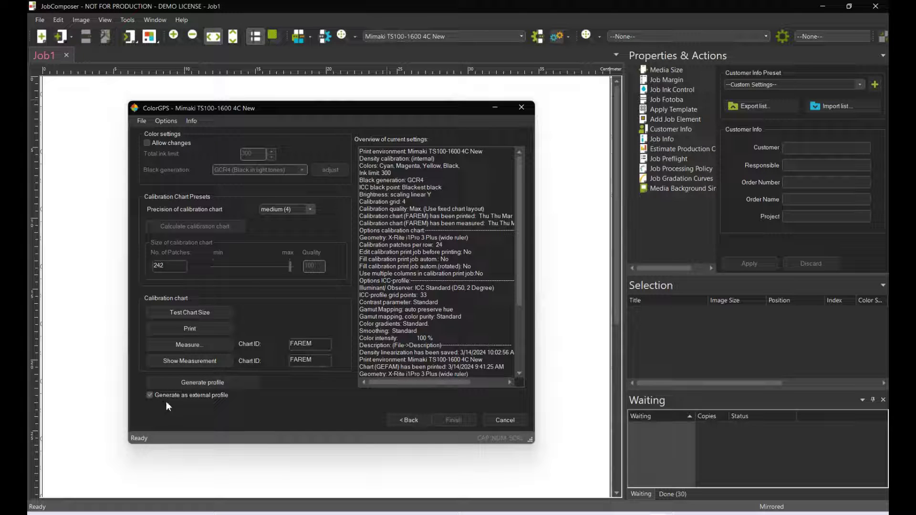
Generate the color profile as an external profile and choose the Desktop as its save location.
left_click(203, 382)
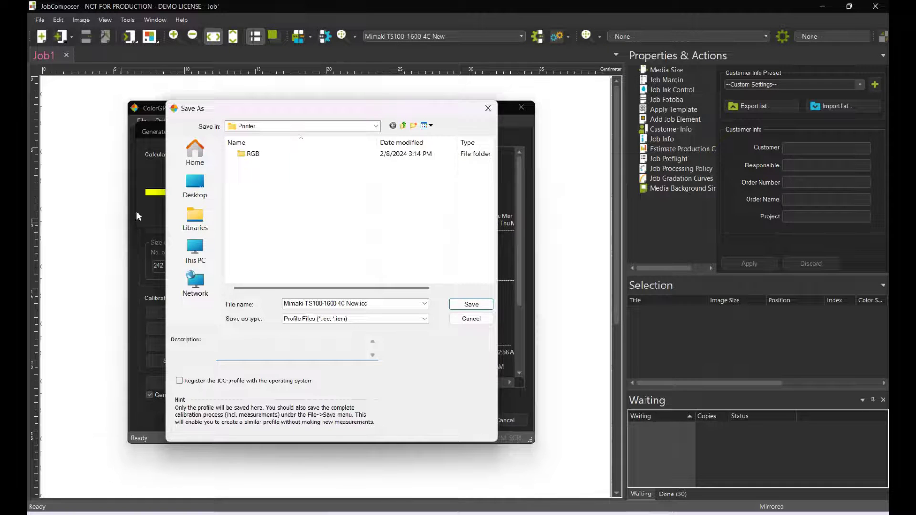
left_click(191, 186)
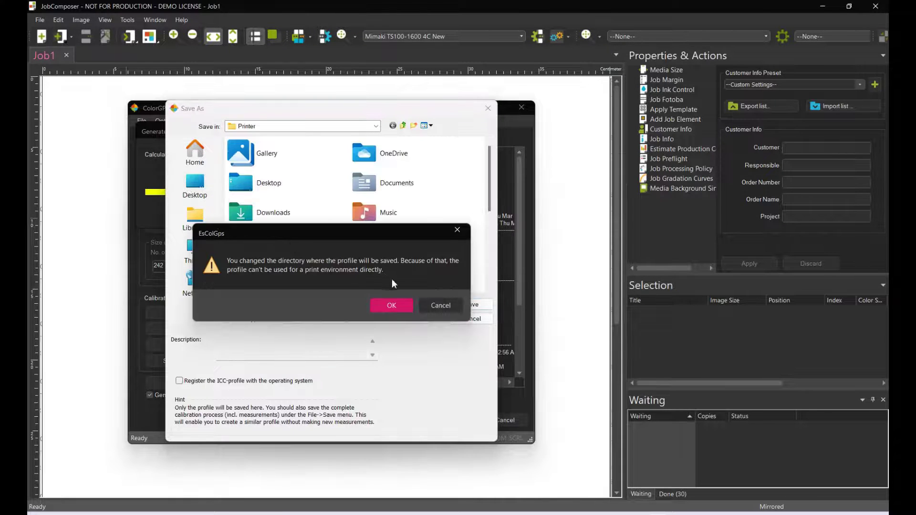
left_click(392, 305)
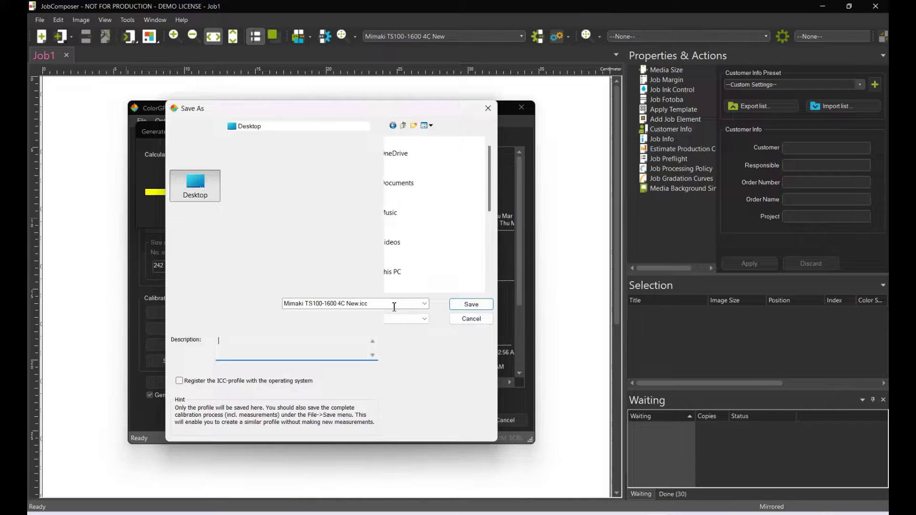
Name the ICC profile "New Mimaki Profile TX" and save it.
left_click(394, 307)
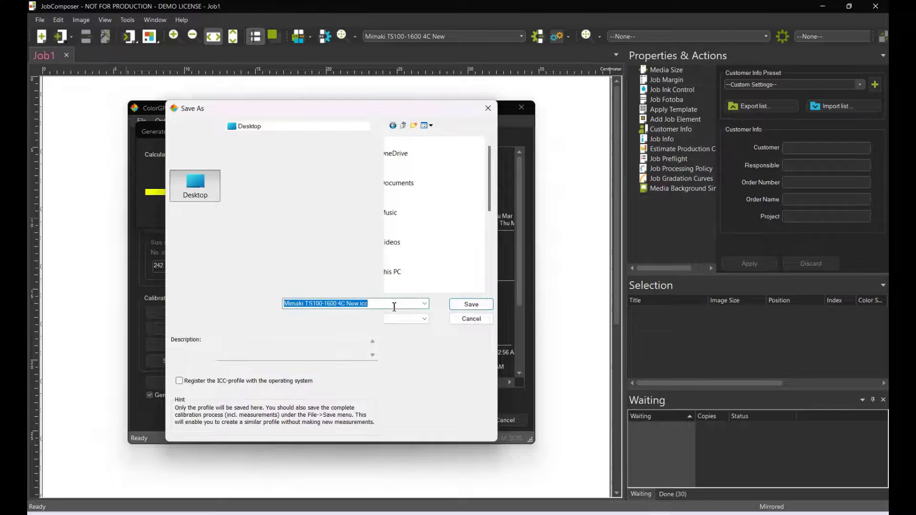
type("N")
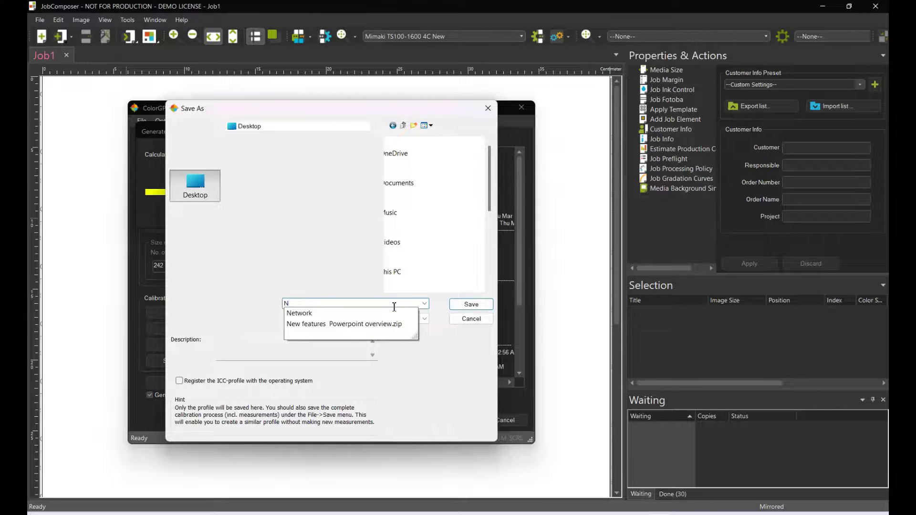
type("wNew")
key("BackSpace")
key("BackSpace")
key("BackSpace")
key("BackSpace")
type("ew Mimaki Profile TX")
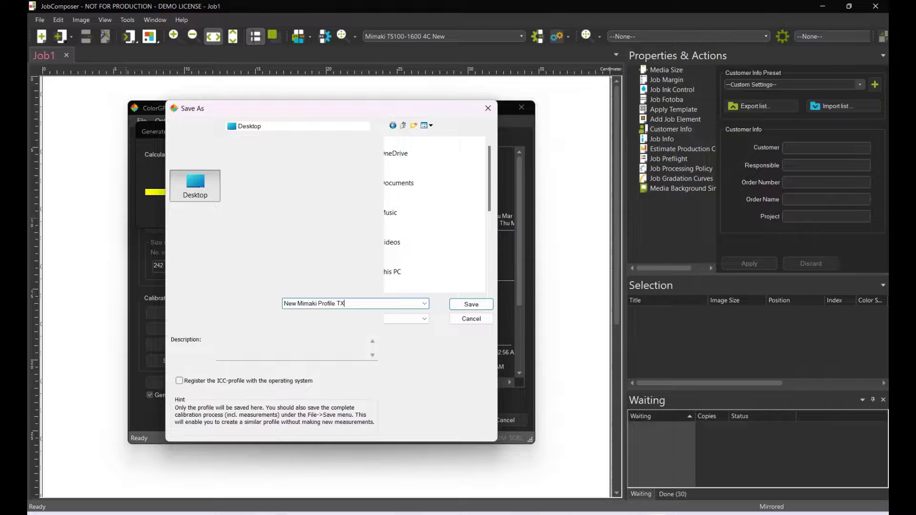
left_click(476, 306)
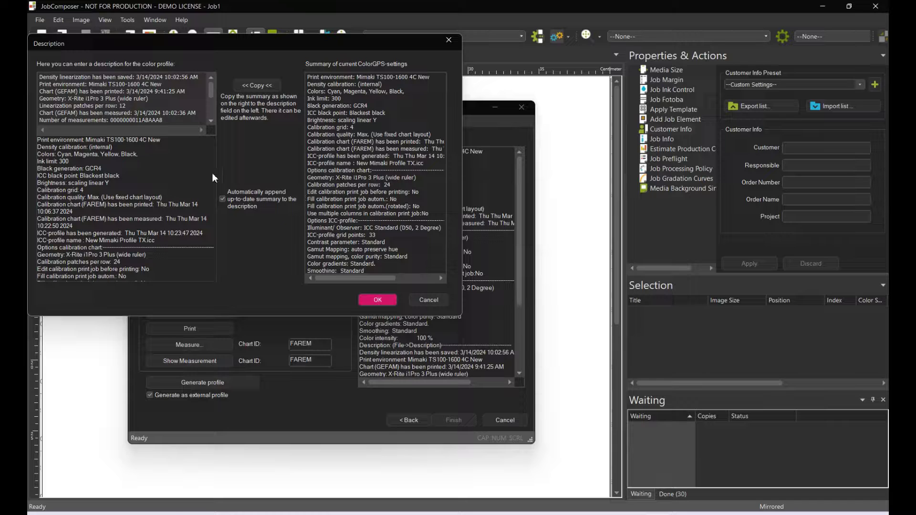
Accept the profile description and finish ColorGPS, saving the calibration as Mimaki TS100-1600 4C New.cpd in the ColorCali folder.
left_click(377, 300)
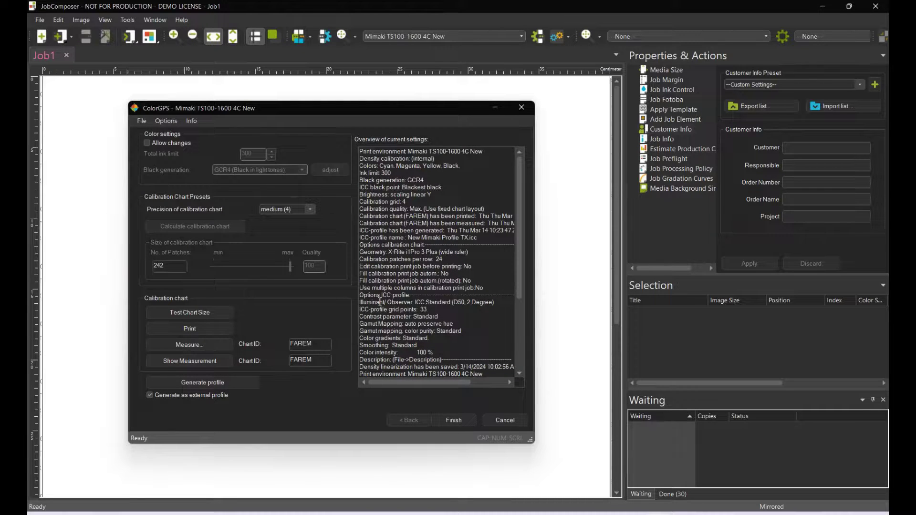
left_click(442, 419)
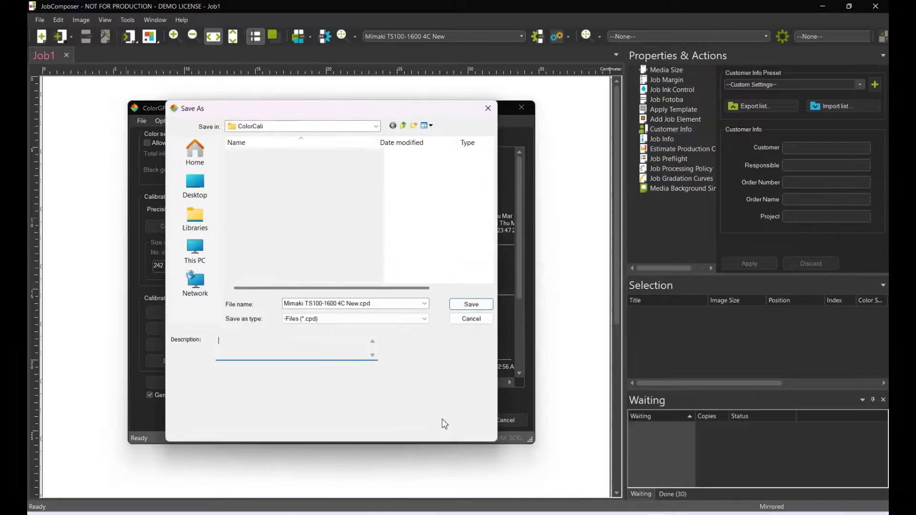
left_click(486, 308)
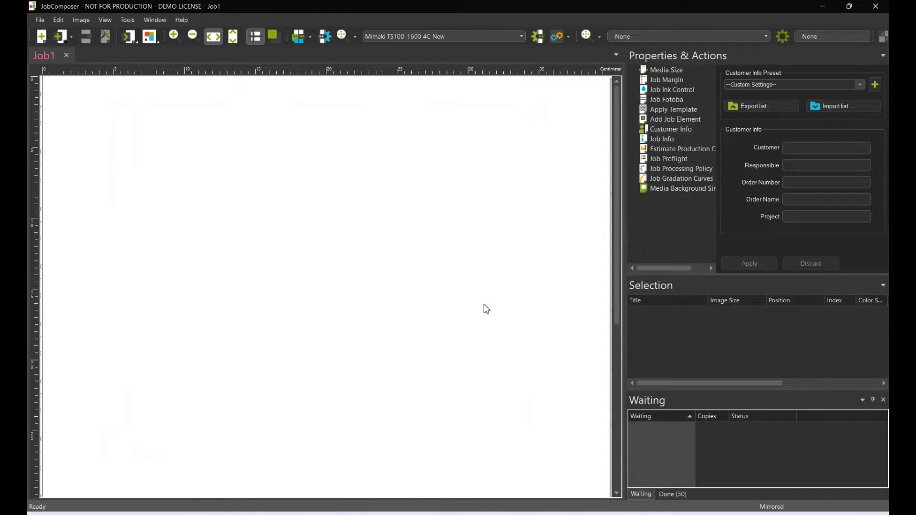